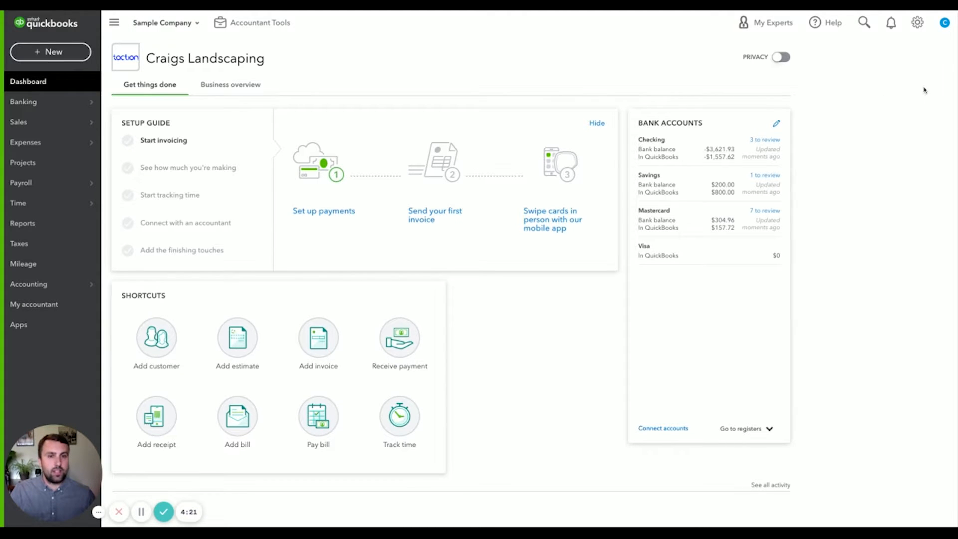
{"action": "left_click", "coordinate": [920, 22]}
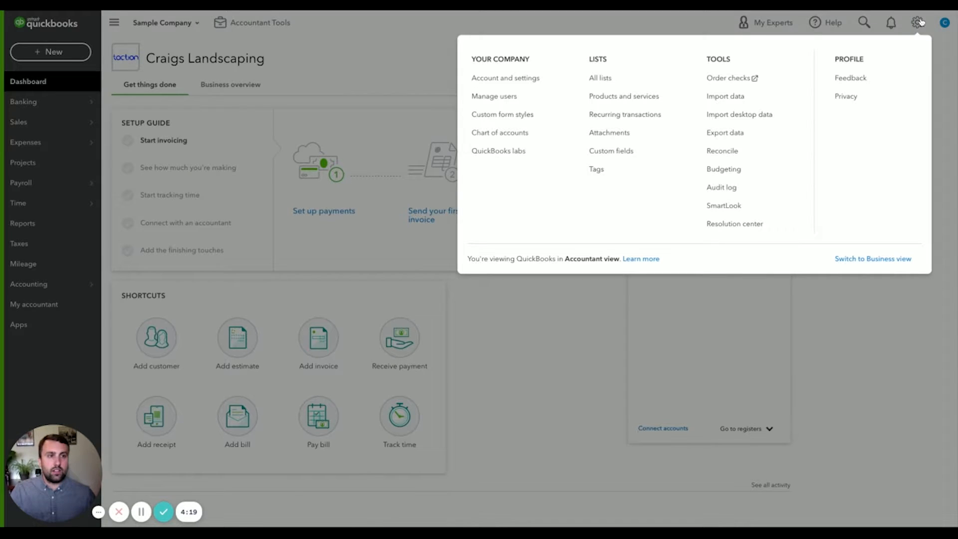
{"action": "left_click", "coordinate": [728, 153]}
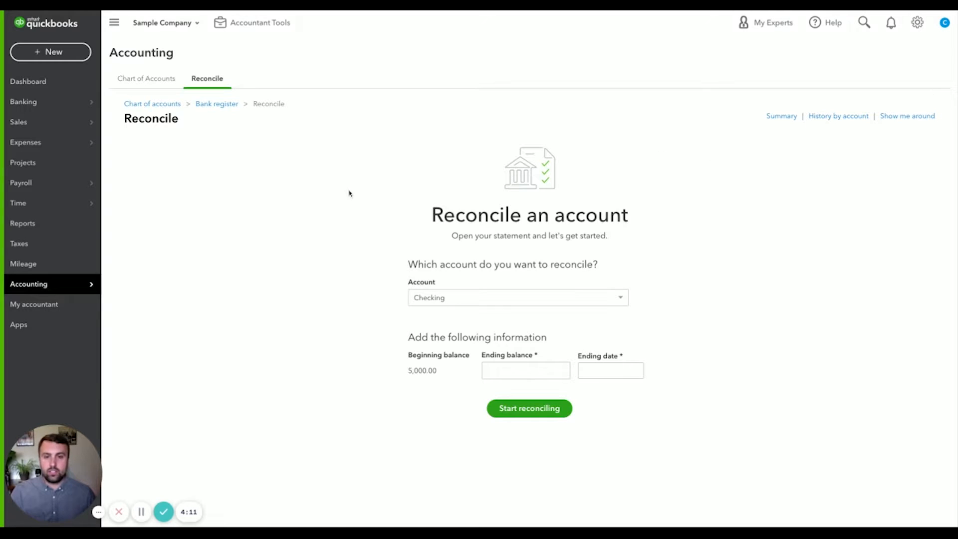
{"action": "left_click", "coordinate": [35, 90]}
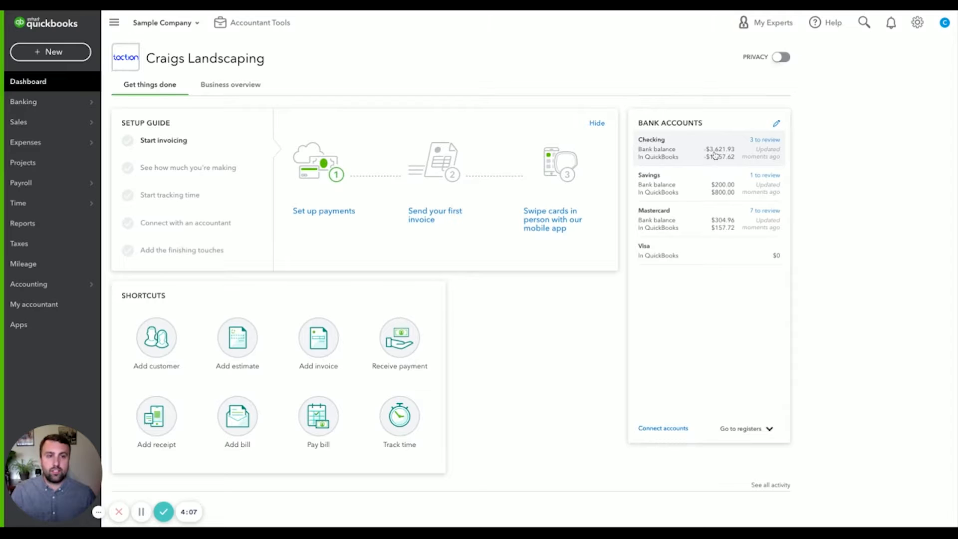
- Open the Checking account's bank transactions, categorize the Hicks Hardware expense as Supplies, and add it
{"action": "left_click", "coordinate": [715, 156]}
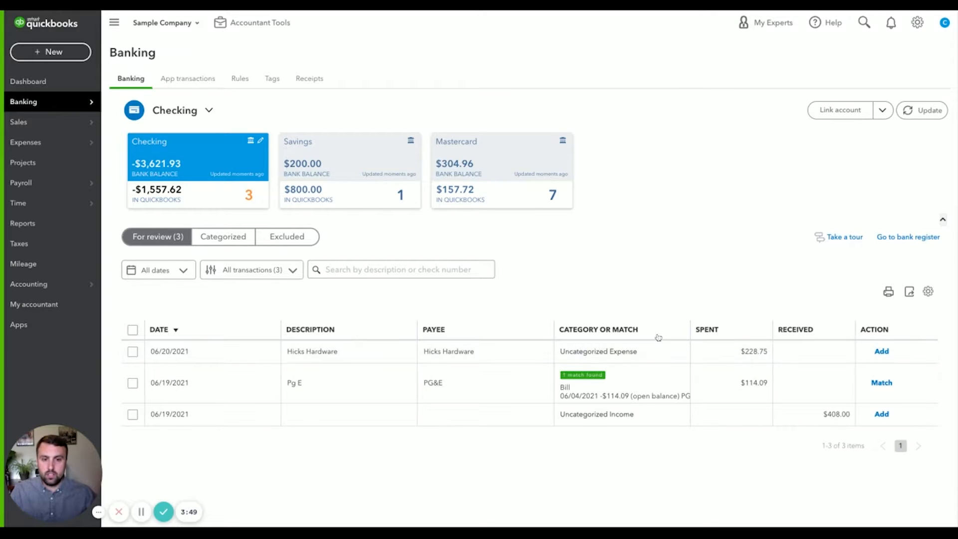
{"action": "left_click", "coordinate": [473, 356]}
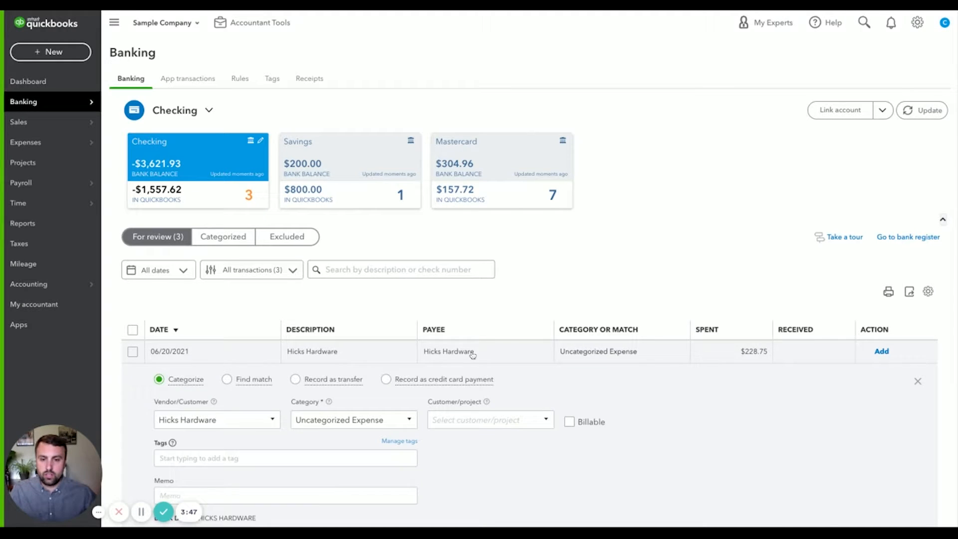
{"action": "scroll", "coordinate": [445, 367], "scroll_direction": "down", "scroll_amount": 2}
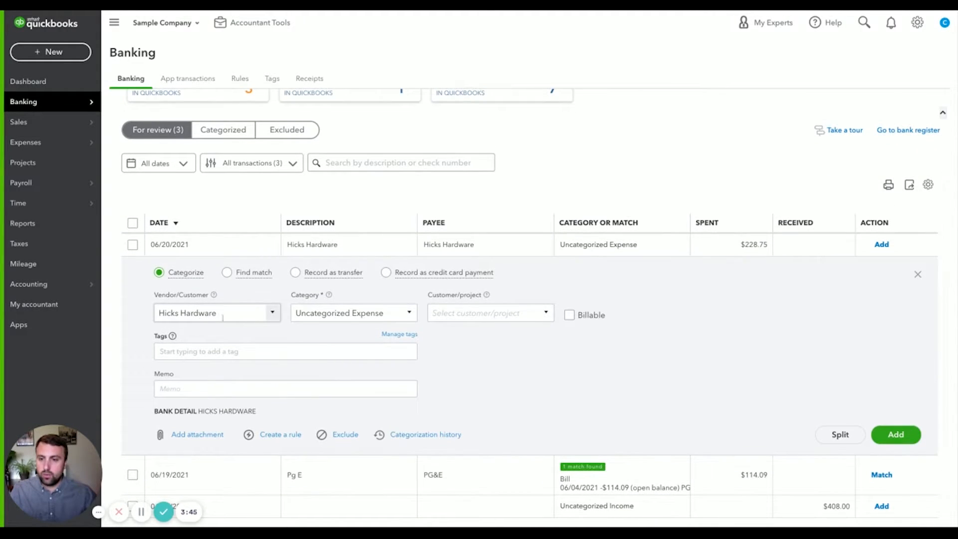
{"action": "left_click", "coordinate": [333, 316]}
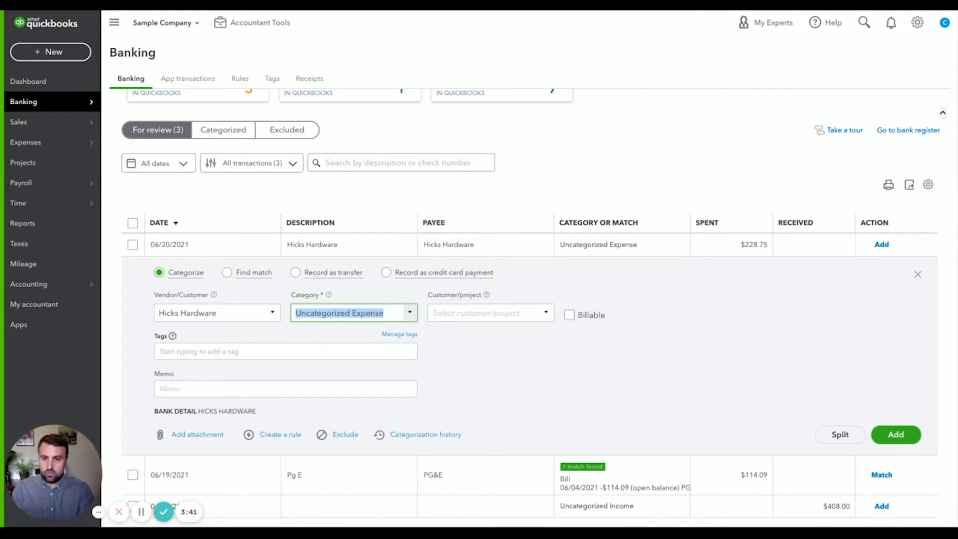
{"action": "type", "text": "Supplies"}
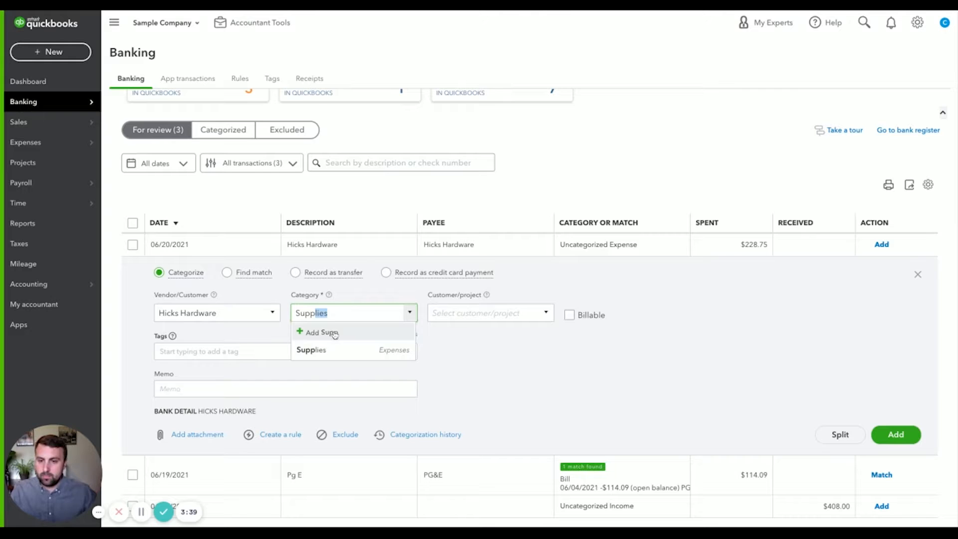
{"action": "key", "text": "Return"}
{"action": "left_click", "coordinate": [896, 435]}
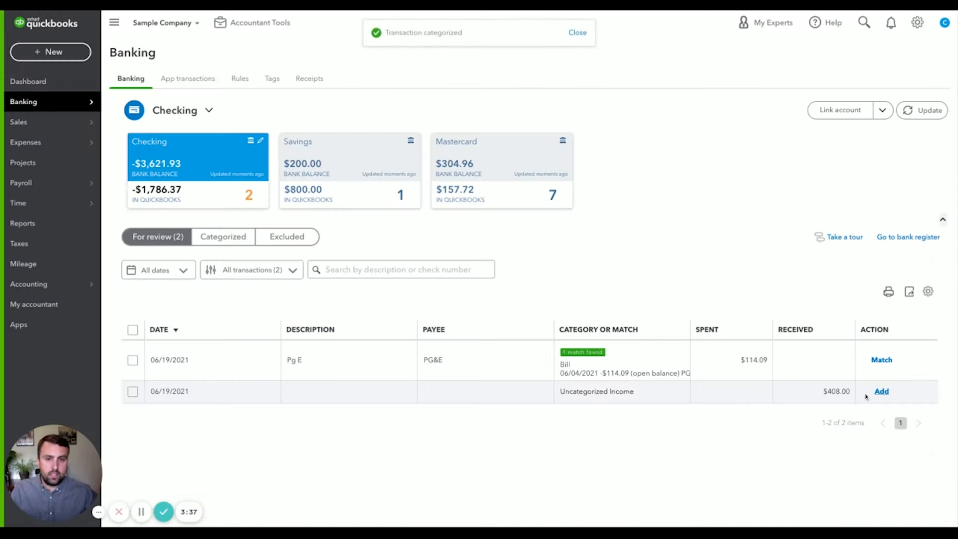
- Match the PG&E transaction to its open bill and add the $408.00 deposit as Uncategorized Income
{"action": "left_click", "coordinate": [512, 367]}
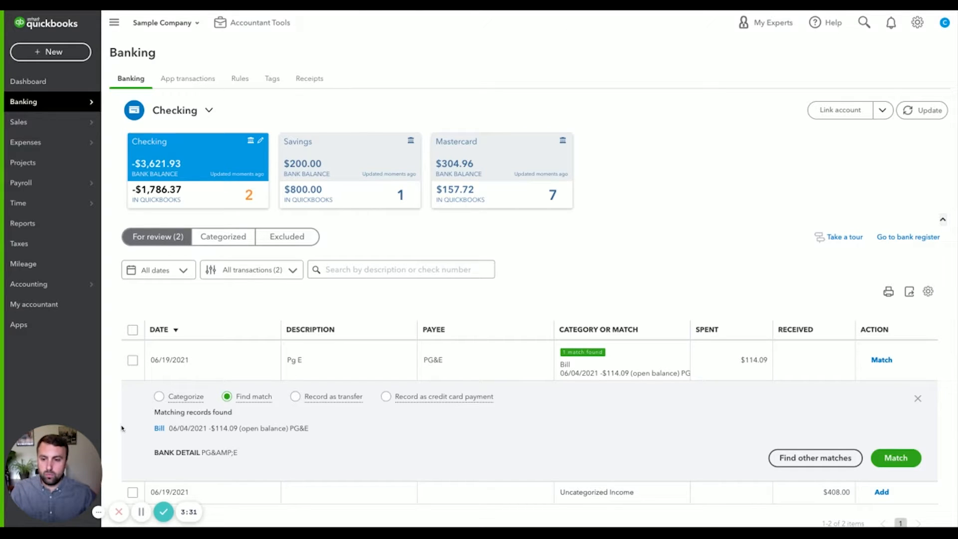
{"action": "left_click", "coordinate": [897, 457]}
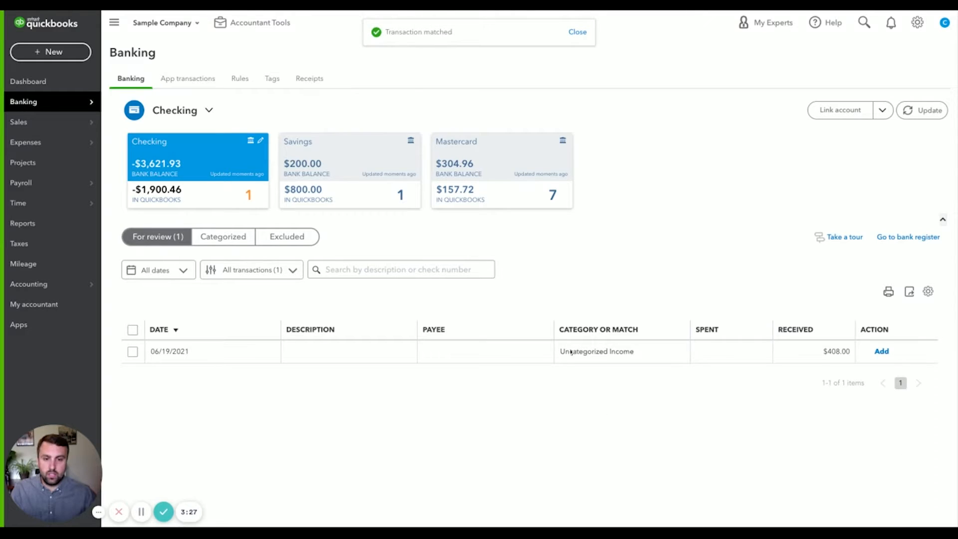
{"action": "left_click", "coordinate": [537, 357]}
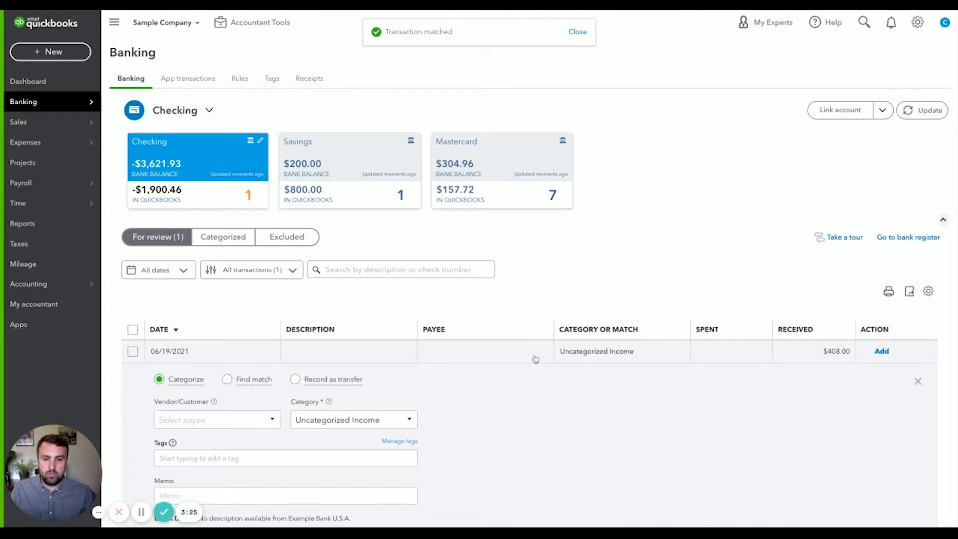
{"action": "scroll", "coordinate": [429, 374], "scroll_direction": "down", "scroll_amount": 2}
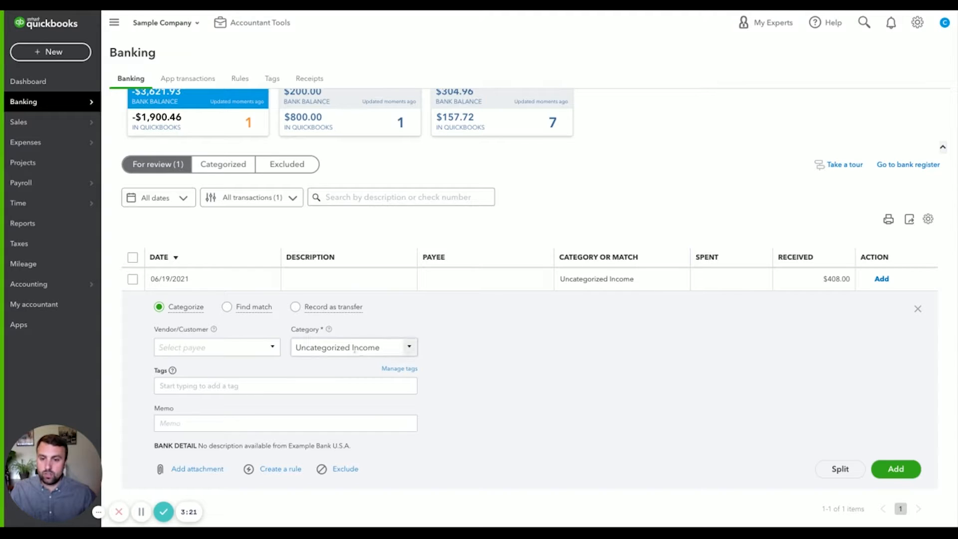
{"action": "left_click", "coordinate": [897, 470]}
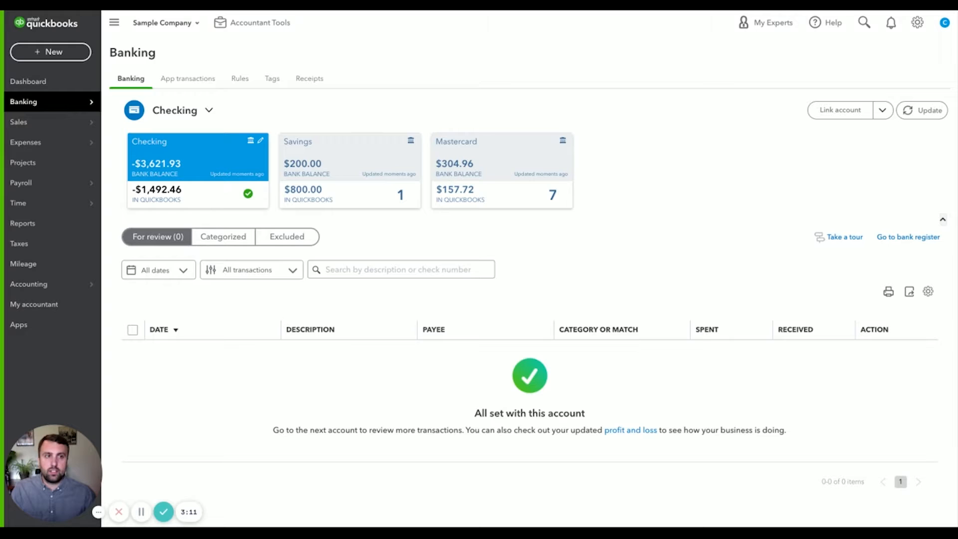
- Start reconciling the Checking account with an ending balance of 407.54 and an ending date of 06/30/2021
{"action": "left_click", "coordinate": [917, 22]}
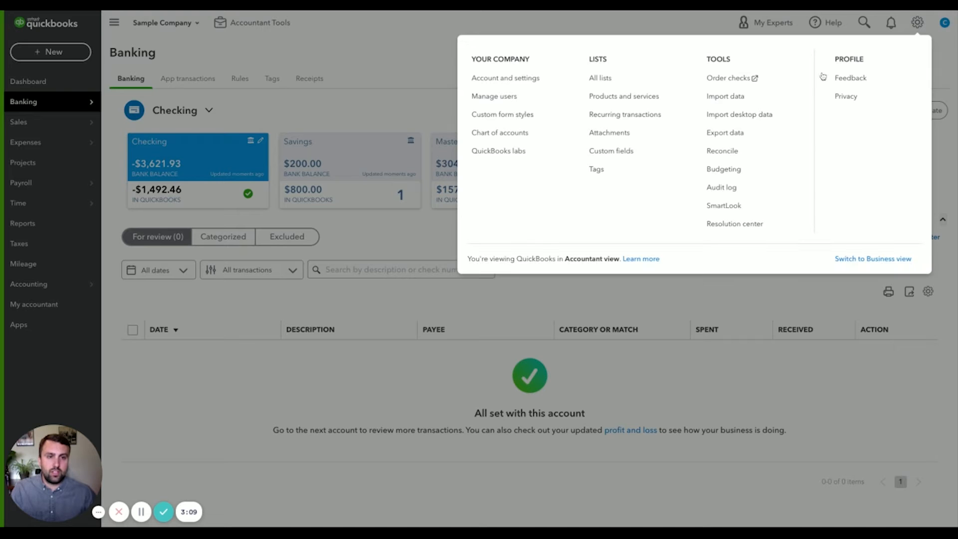
{"action": "left_click", "coordinate": [737, 153]}
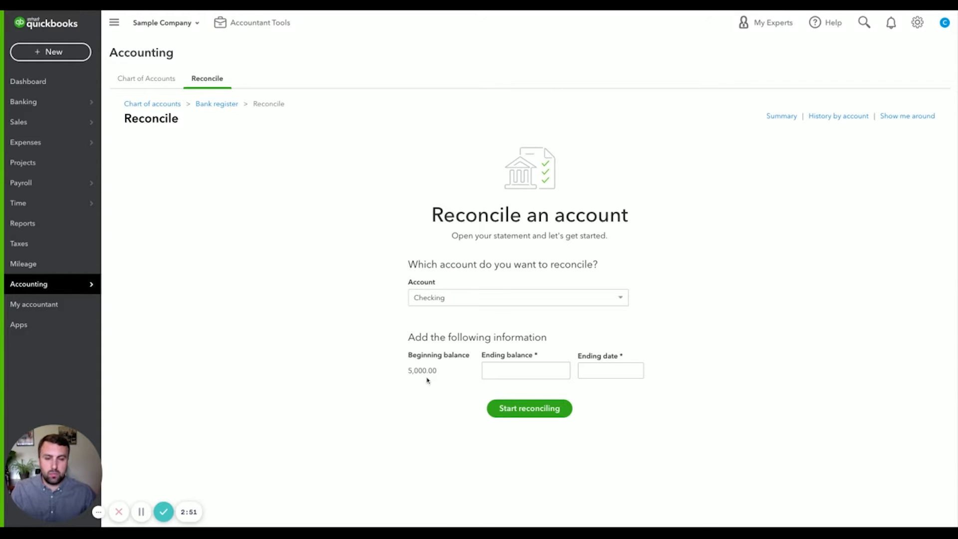
{"action": "left_click", "coordinate": [503, 370]}
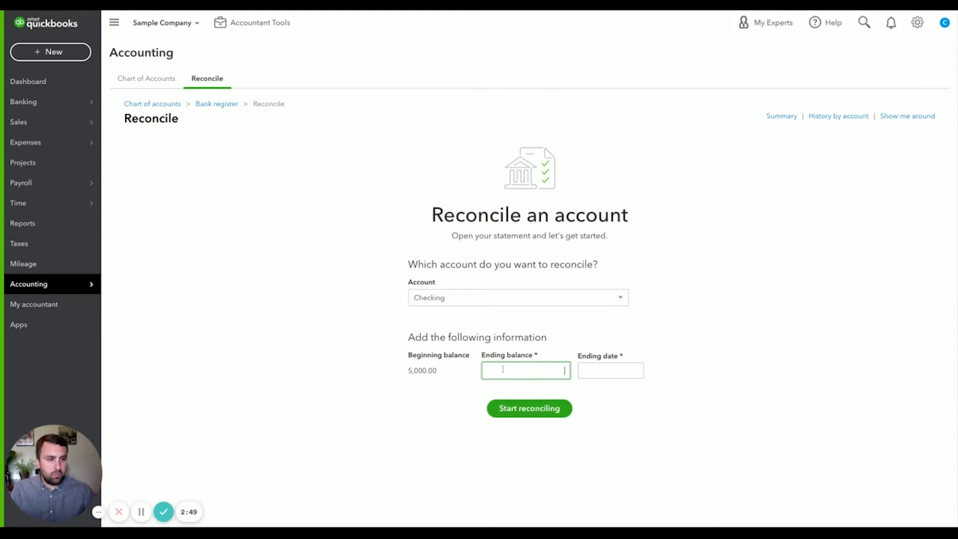
{"action": "type", "text": "407.54"}
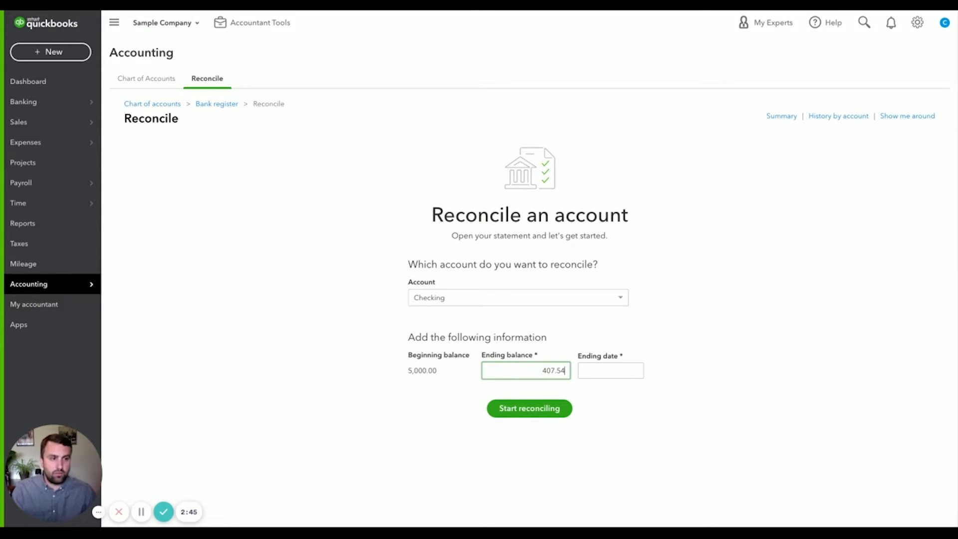
{"action": "key", "text": "Tab"}
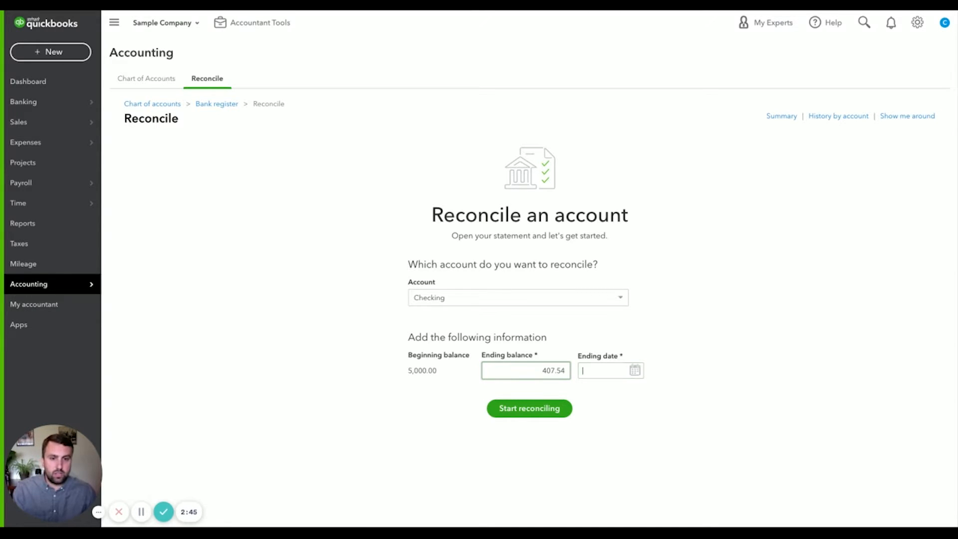
{"action": "type", "text": "6/3"}
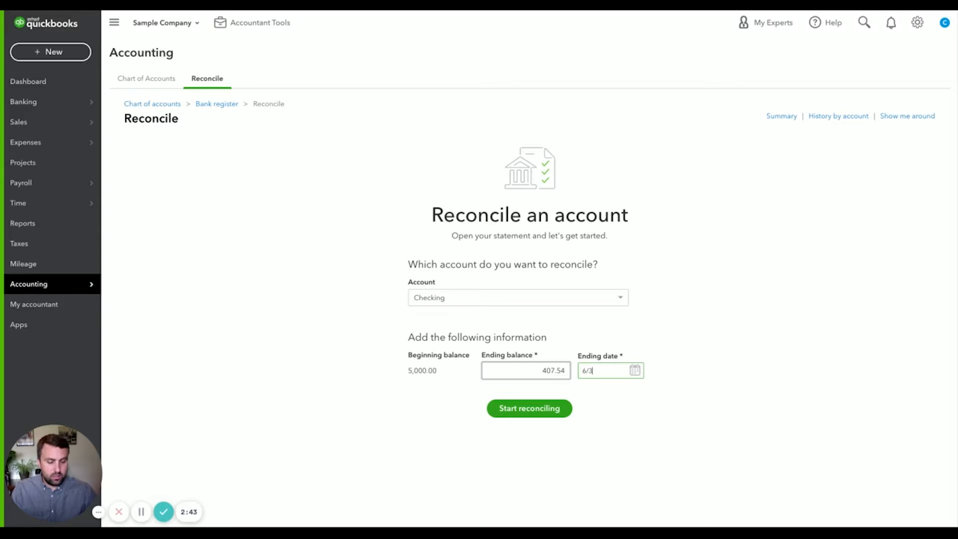
{"action": "type", "text": "0/"}
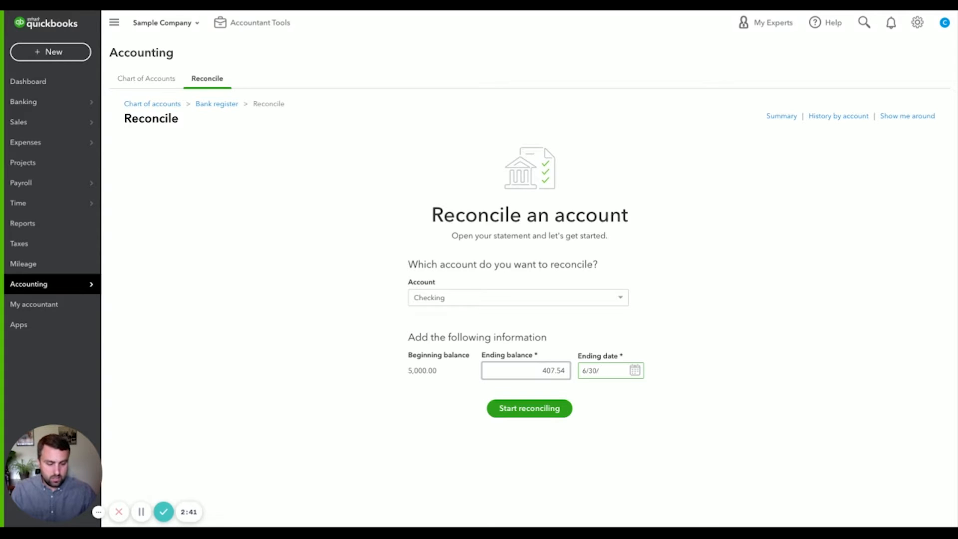
{"action": "type", "text": "2021"}
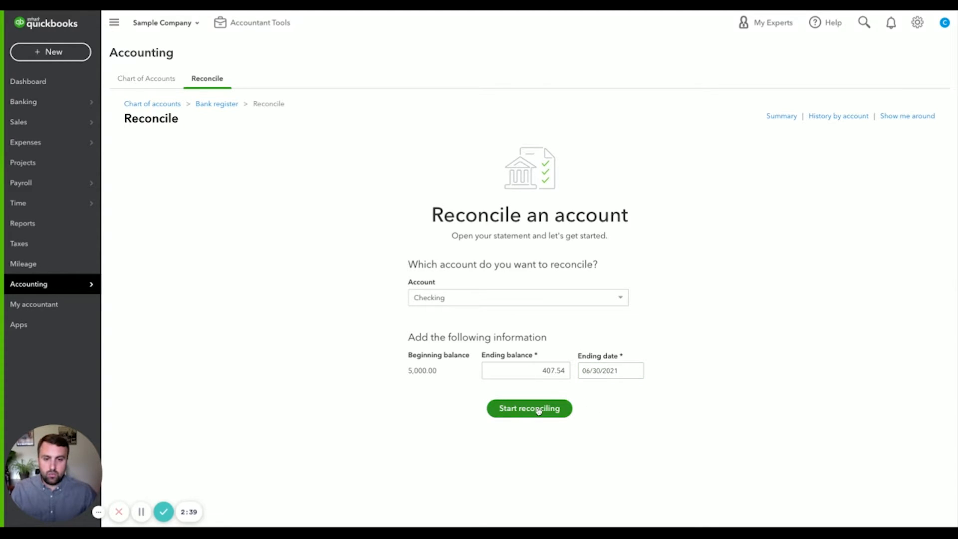
{"action": "left_click", "coordinate": [540, 409]}
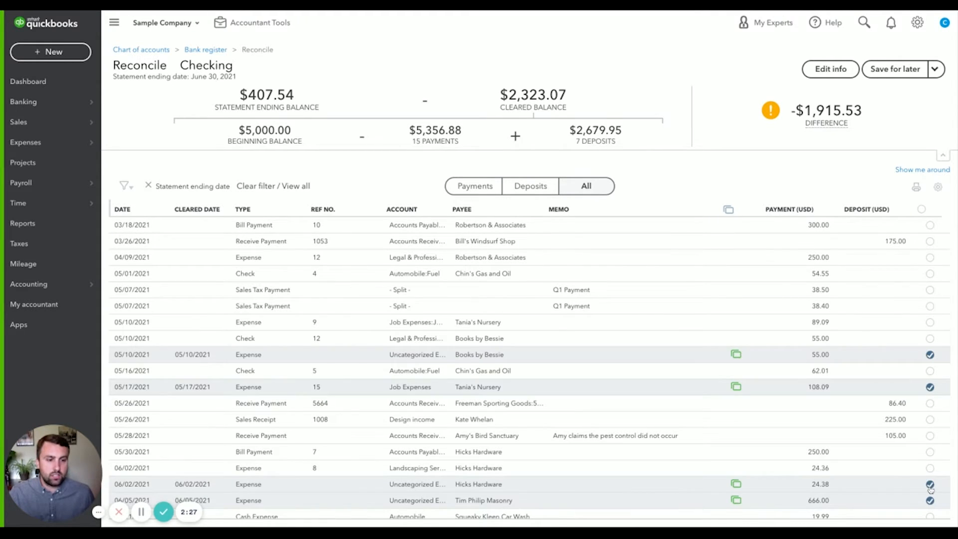
- Mark the uncleared transactions as cleared from the 03/18/2021 bill payment through the 05/10/2021 Books by Bessie check
{"action": "mouse_move", "coordinate": [741, 489]}
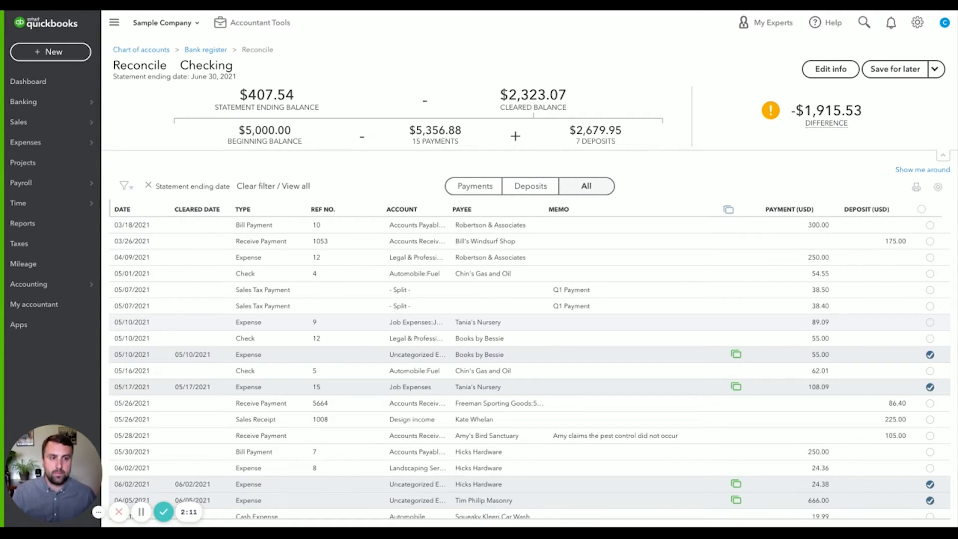
{"action": "left_click", "coordinate": [930, 225]}
{"action": "left_click", "coordinate": [930, 242]}
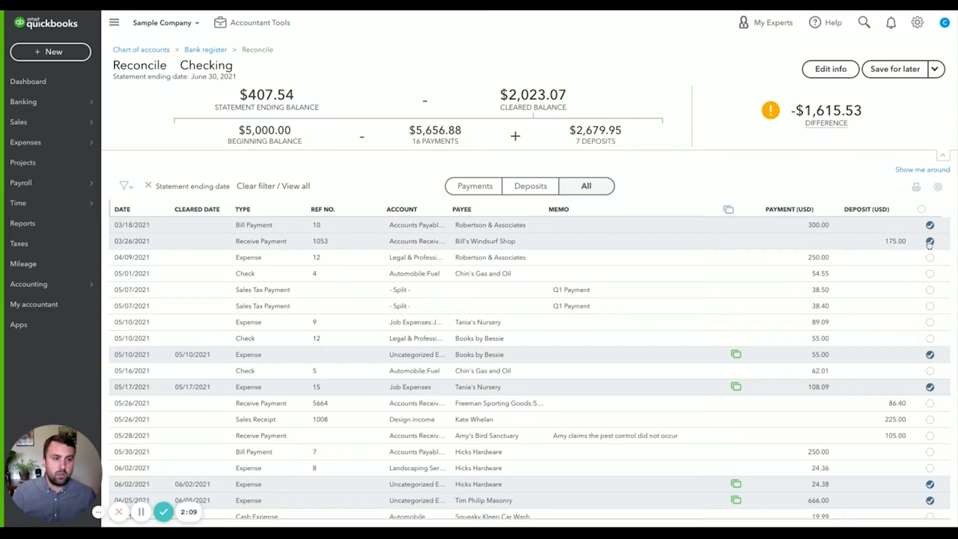
{"action": "left_click", "coordinate": [930, 258]}
{"action": "left_click", "coordinate": [930, 274]}
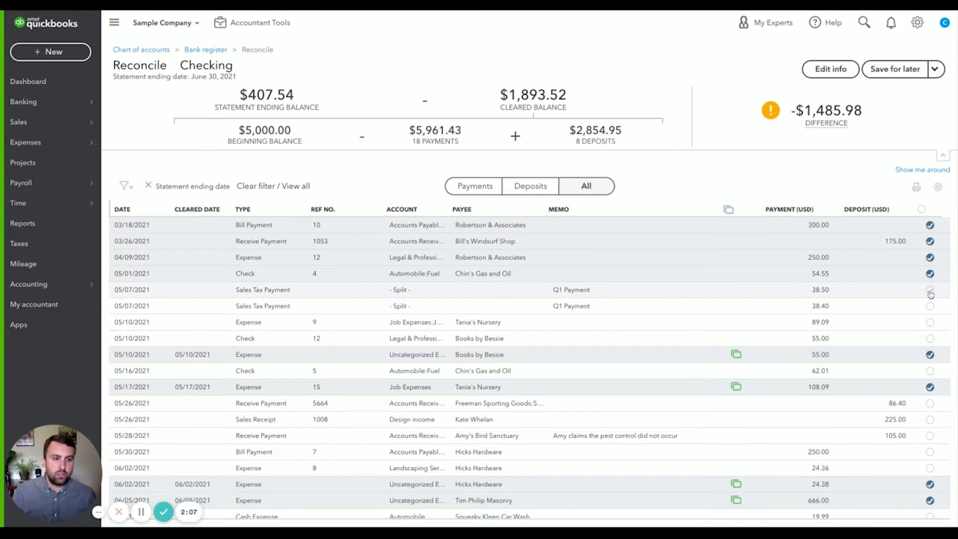
{"action": "left_click", "coordinate": [930, 291]}
{"action": "left_click", "coordinate": [930, 306]}
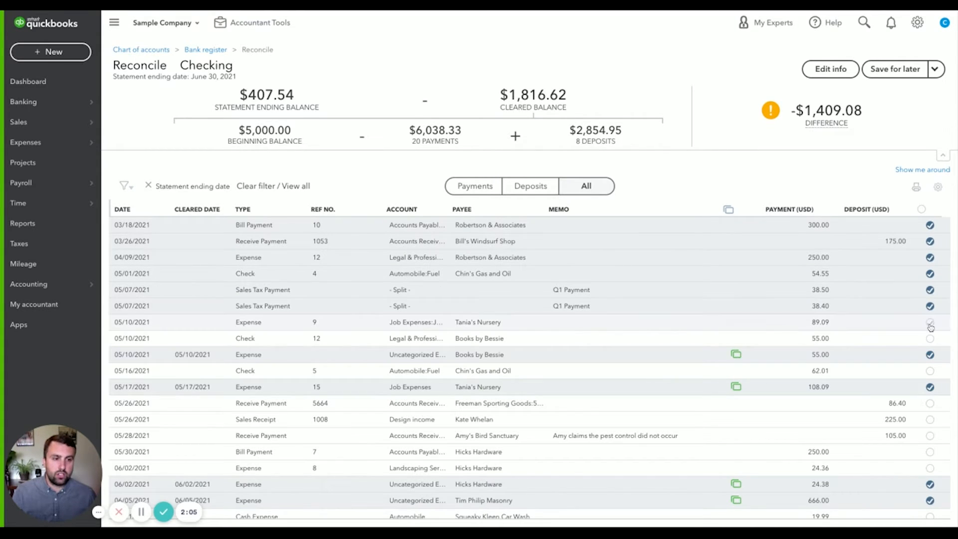
{"action": "left_click", "coordinate": [931, 322]}
{"action": "left_click", "coordinate": [930, 337]}
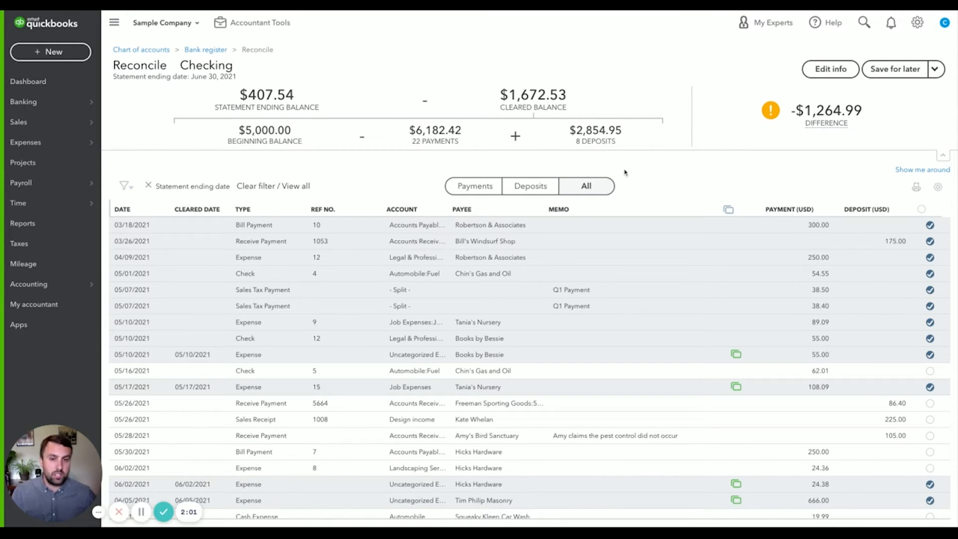
- Show only payments and mark the uncleared ones from the 05/16/2021 Chin's Gas and Oil check through the 06/12/2021 check for 185.00
{"action": "left_click", "coordinate": [469, 187]}
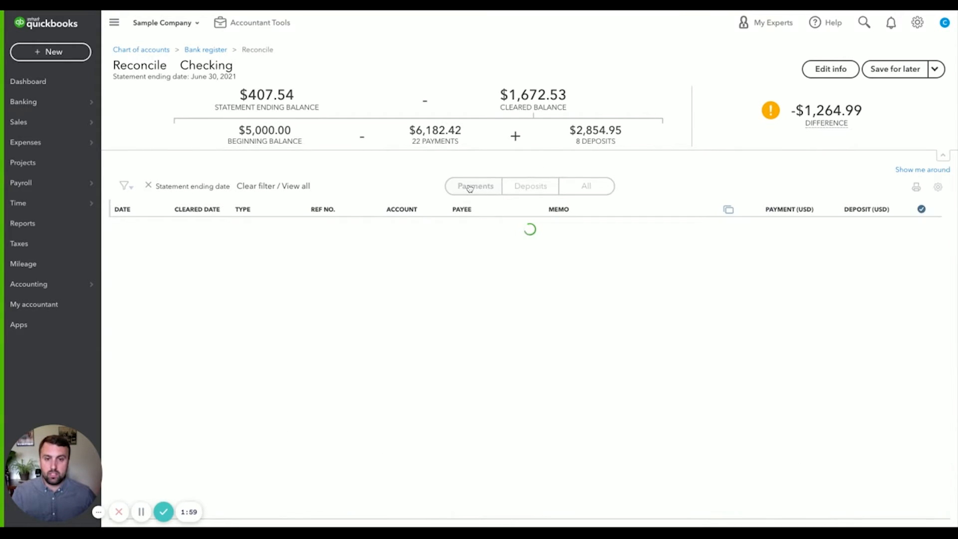
{"action": "left_click", "coordinate": [930, 355]}
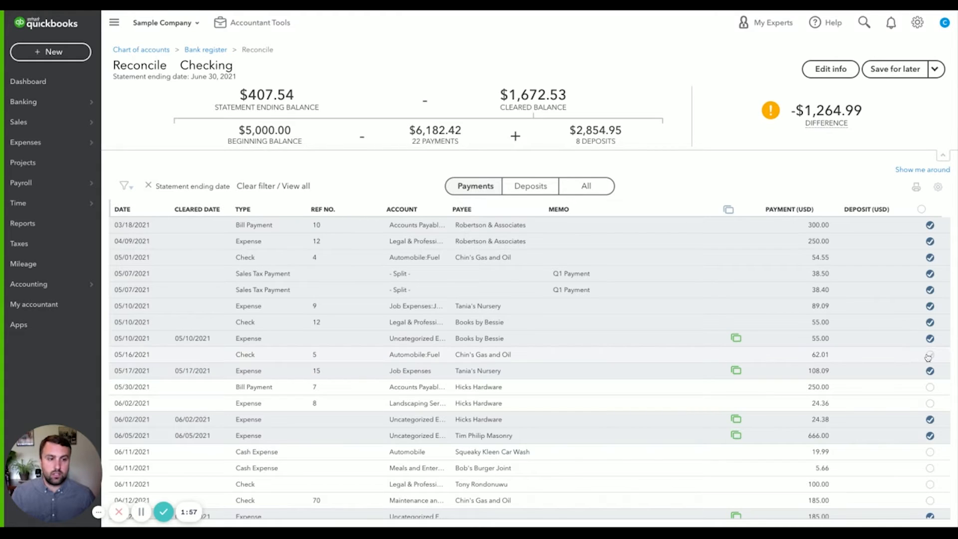
{"action": "left_click", "coordinate": [930, 386]}
{"action": "left_click", "coordinate": [930, 403]}
{"action": "left_click", "coordinate": [930, 452]}
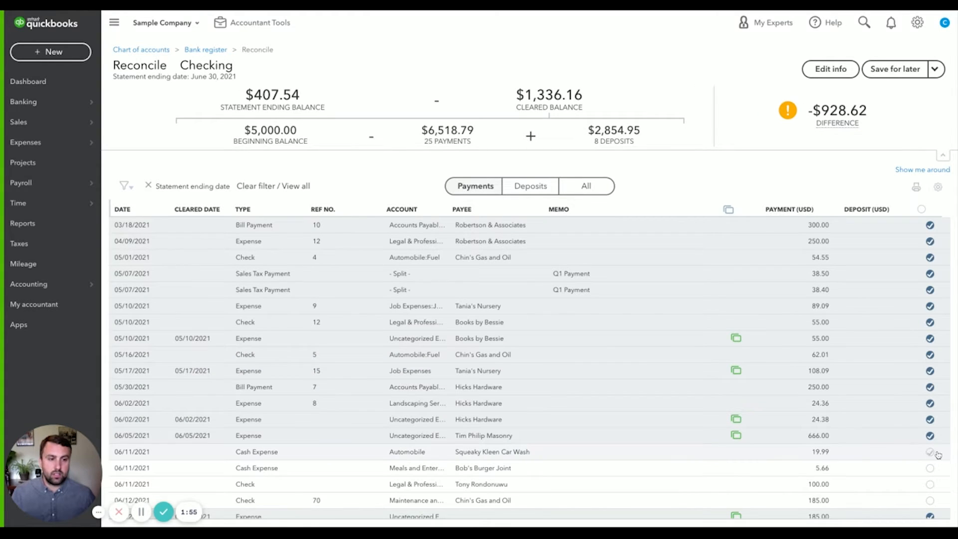
{"action": "left_click", "coordinate": [930, 468]}
{"action": "left_click", "coordinate": [930, 485]}
{"action": "left_click", "coordinate": [930, 500]}
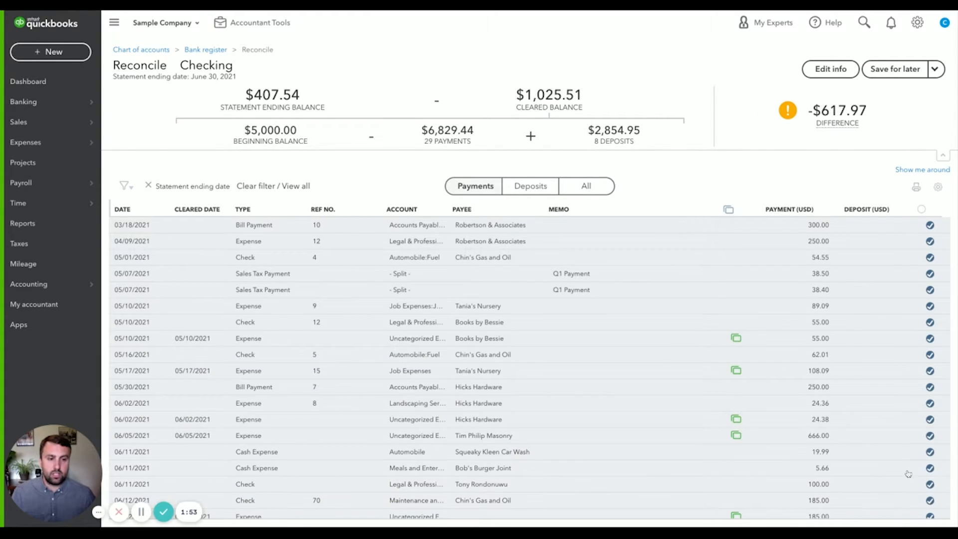
- Mark the uncleared payments as cleared from the 06/12/2021 Chin's Gas and Oil expense for 52.14 through the 06/16/2021 Bob's Burger Joint expense
{"action": "scroll", "coordinate": [719, 278], "scroll_direction": "down", "scroll_amount": 3}
{"action": "left_click", "coordinate": [930, 366]}
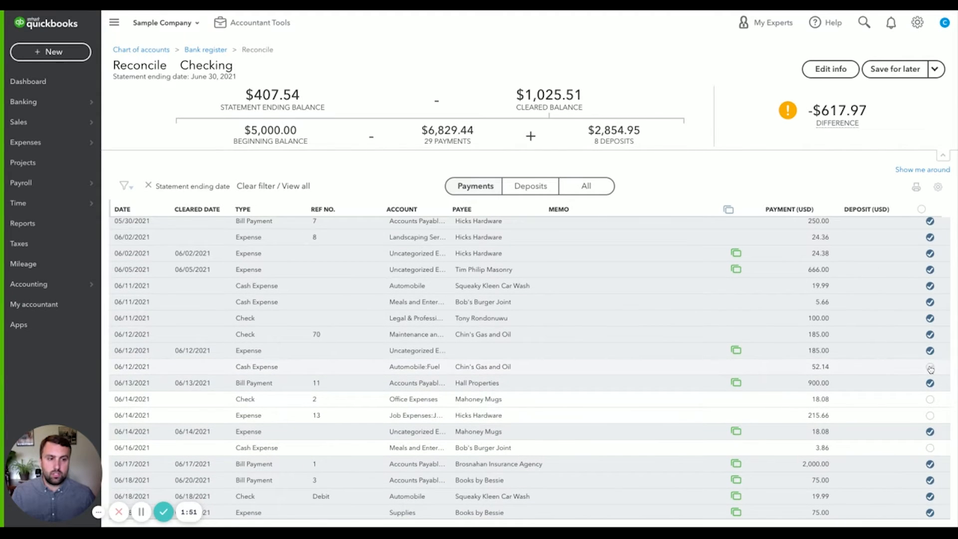
{"action": "left_click", "coordinate": [930, 399]}
{"action": "left_click", "coordinate": [930, 415]}
{"action": "left_click", "coordinate": [930, 448]}
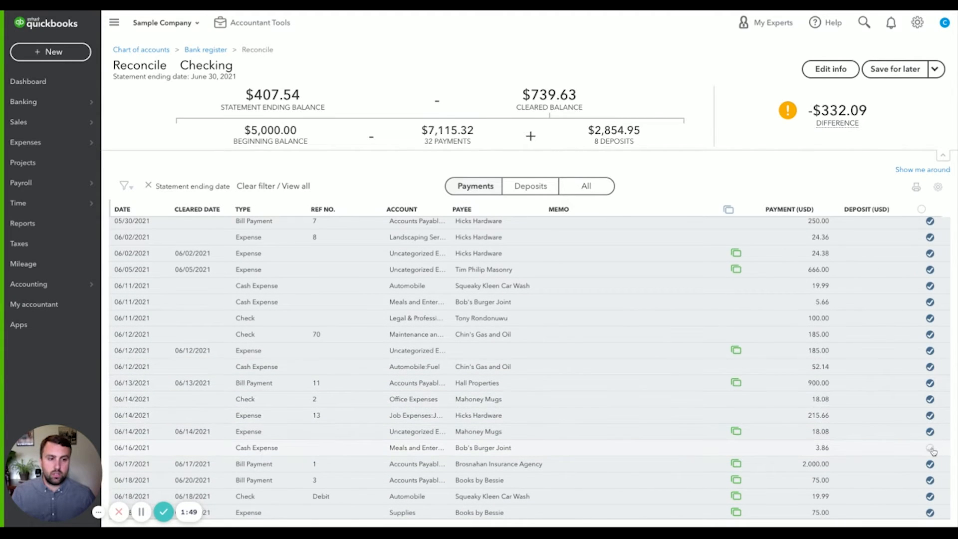
- Mark the remaining uncleared payments as cleared, from the 06/19/2021 bill payment for 666.00 through the Tania's Nursery cash expense for 23.50
{"action": "scroll", "coordinate": [893, 399], "scroll_direction": "down", "scroll_amount": 2}
{"action": "scroll", "coordinate": [871, 389], "scroll_direction": "down", "scroll_amount": 1}
{"action": "left_click", "coordinate": [930, 413]}
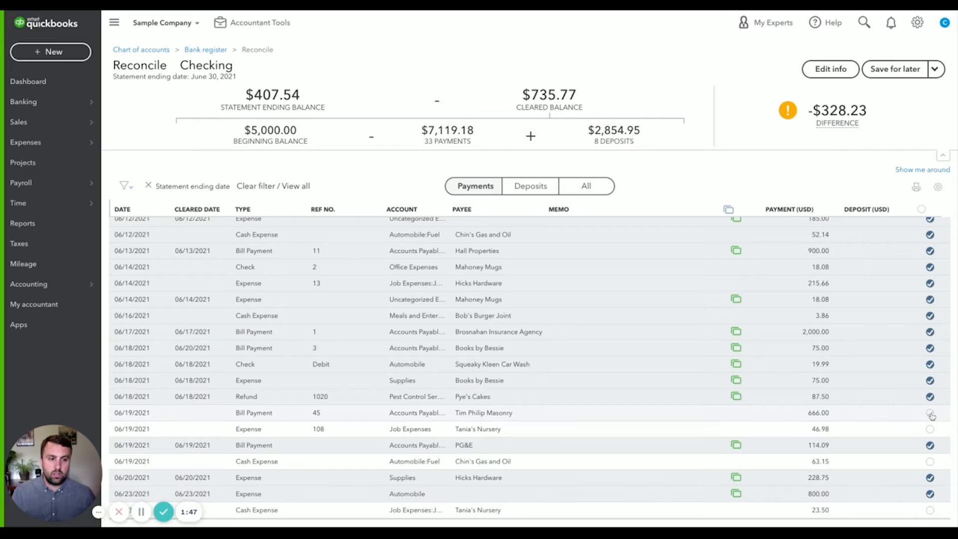
{"action": "left_click", "coordinate": [930, 430]}
{"action": "left_click", "coordinate": [930, 461]}
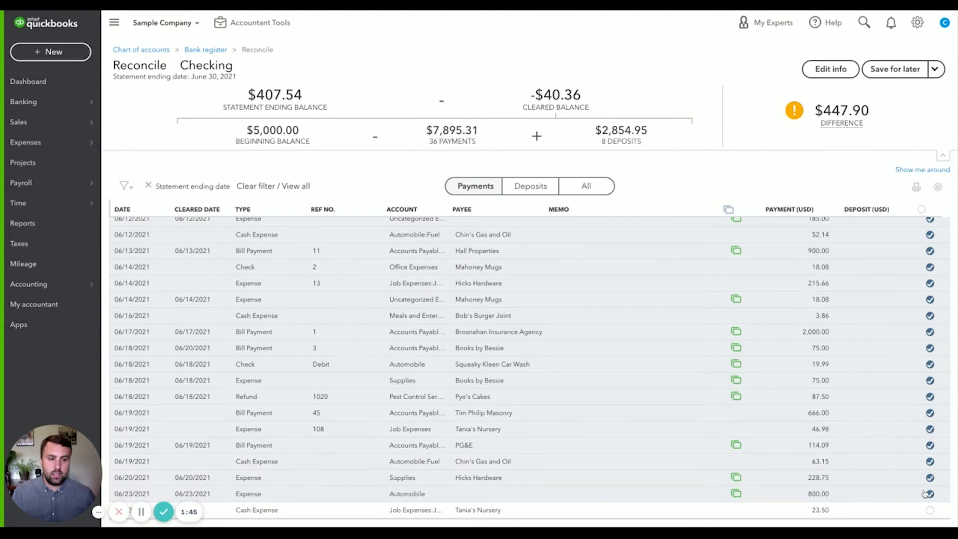
{"action": "left_click", "coordinate": [931, 510]}
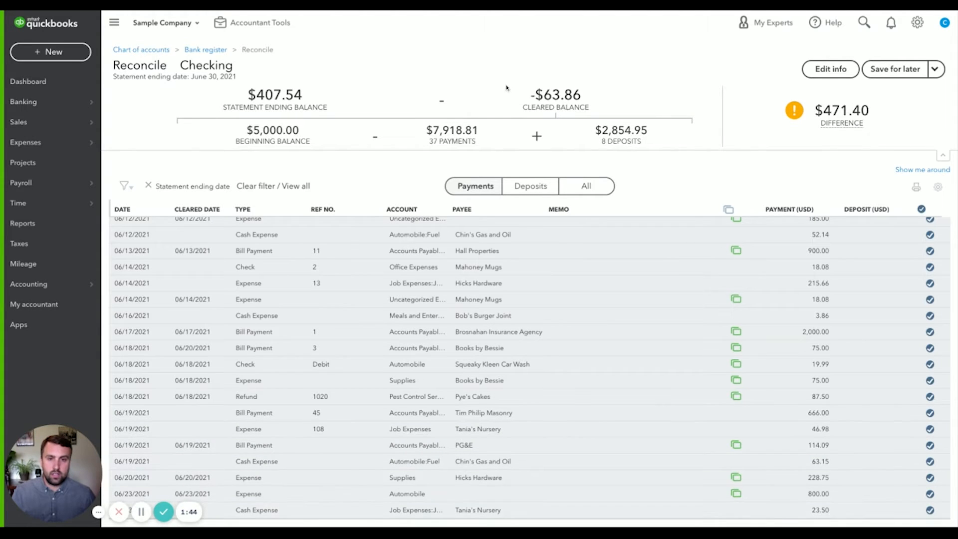
- Show only deposits and mark the 86.40, 225.00 and 105.00 receipts from 05/26/2021 to 05/28/2021 as cleared
{"action": "left_click", "coordinate": [538, 193]}
{"action": "left_click", "coordinate": [930, 241]}
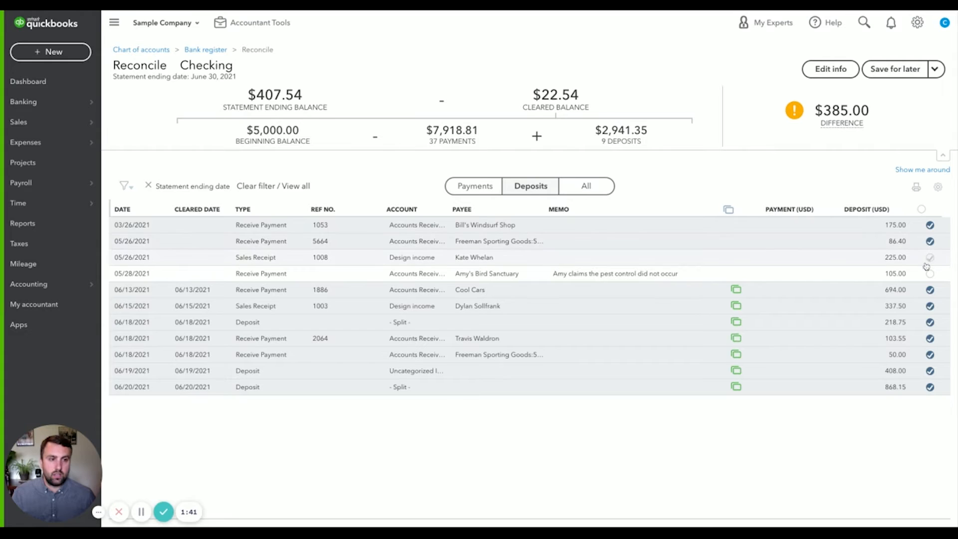
{"action": "left_click", "coordinate": [930, 257]}
{"action": "left_click", "coordinate": [929, 273]}
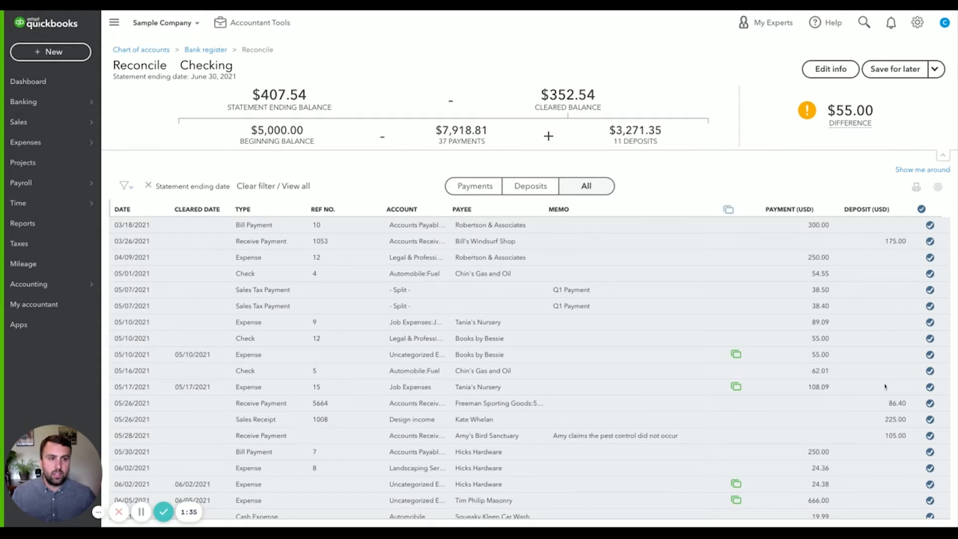
- Check all transactions for a duplicate 55.00 payment and unmark the 05/10/2021 Books by Bessie check
{"action": "scroll", "coordinate": [886, 387], "scroll_direction": "down", "scroll_amount": 3}
{"action": "scroll", "coordinate": [882, 390], "scroll_direction": "up", "scroll_amount": 3}
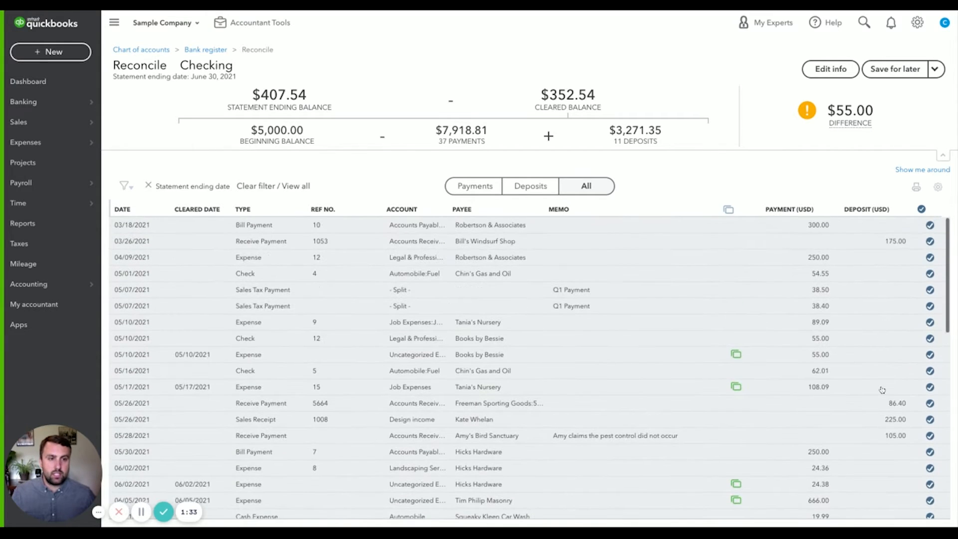
{"action": "mouse_move", "coordinate": [861, 123]}
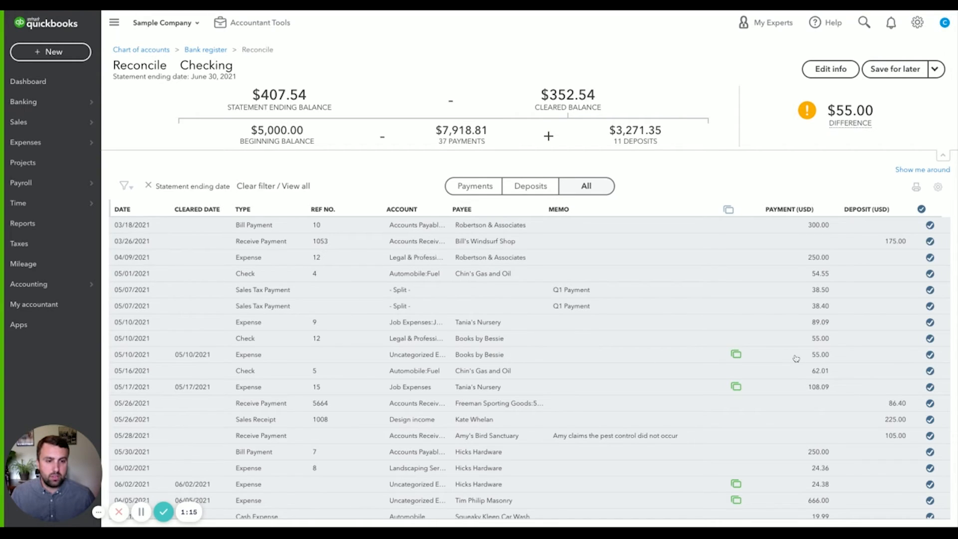
{"action": "mouse_move", "coordinate": [738, 361]}
{"action": "left_click", "coordinate": [739, 339]}
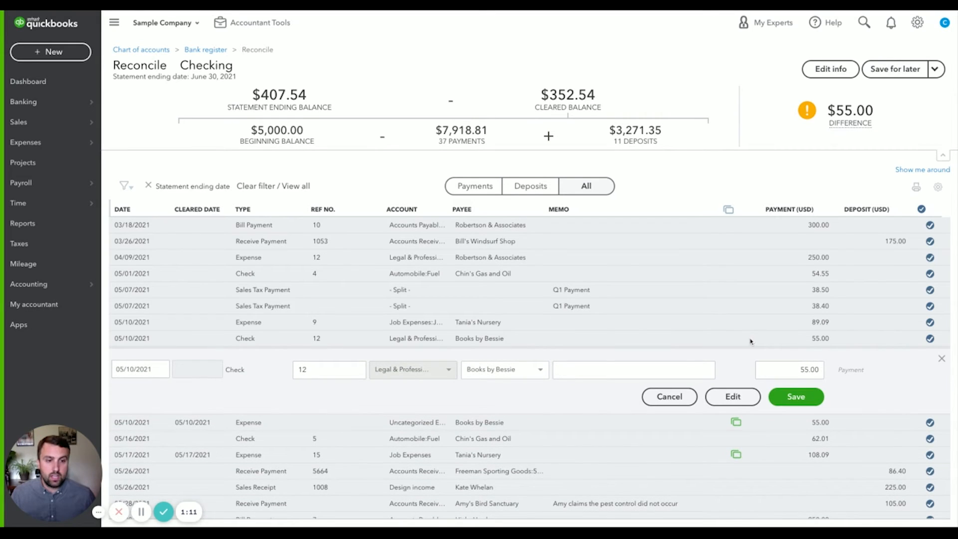
{"action": "left_click", "coordinate": [775, 339]}
{"action": "left_click", "coordinate": [930, 339]}
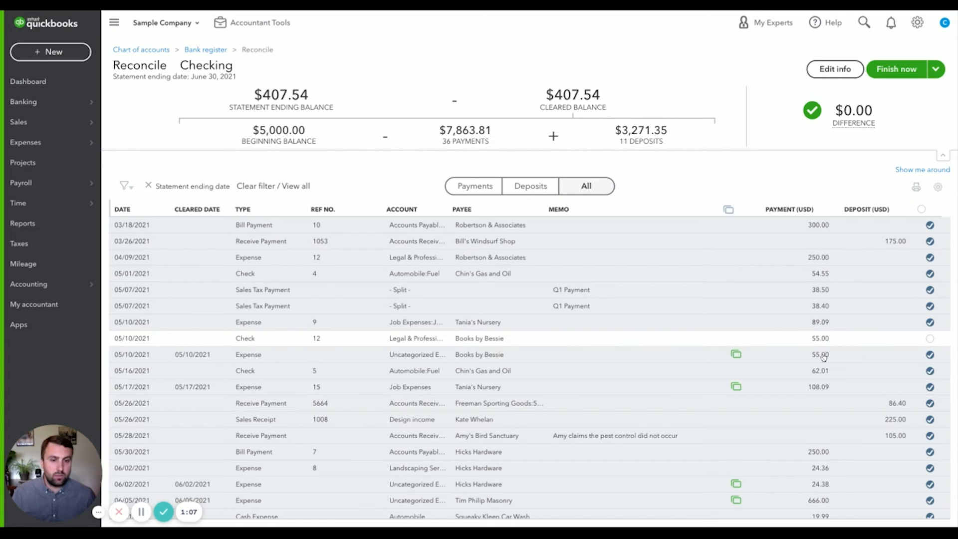
- Open the uncleared 05/10/2021 Books by Bessie check for editing and delete it
{"action": "left_click", "coordinate": [451, 341]}
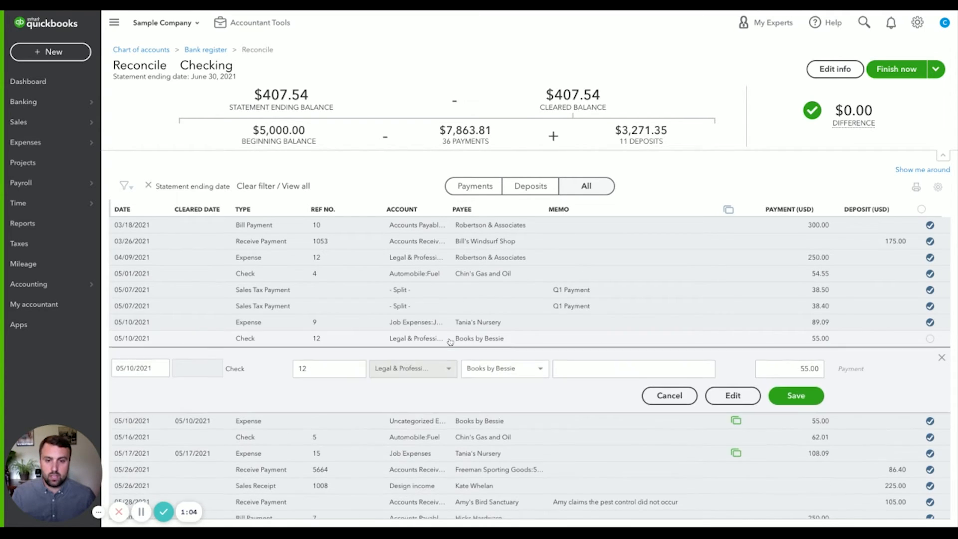
{"action": "left_click", "coordinate": [732, 397]}
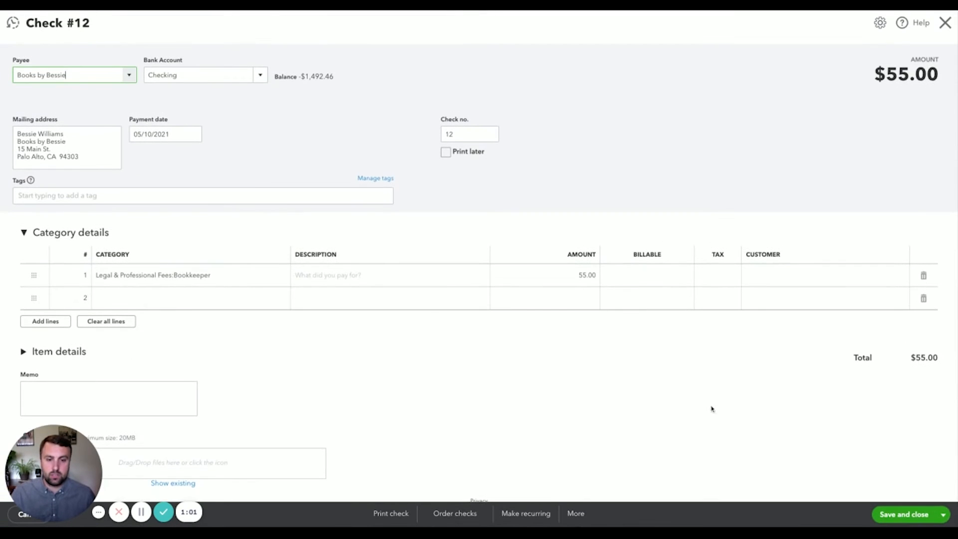
{"action": "left_click", "coordinate": [576, 514]}
{"action": "left_click", "coordinate": [574, 447]}
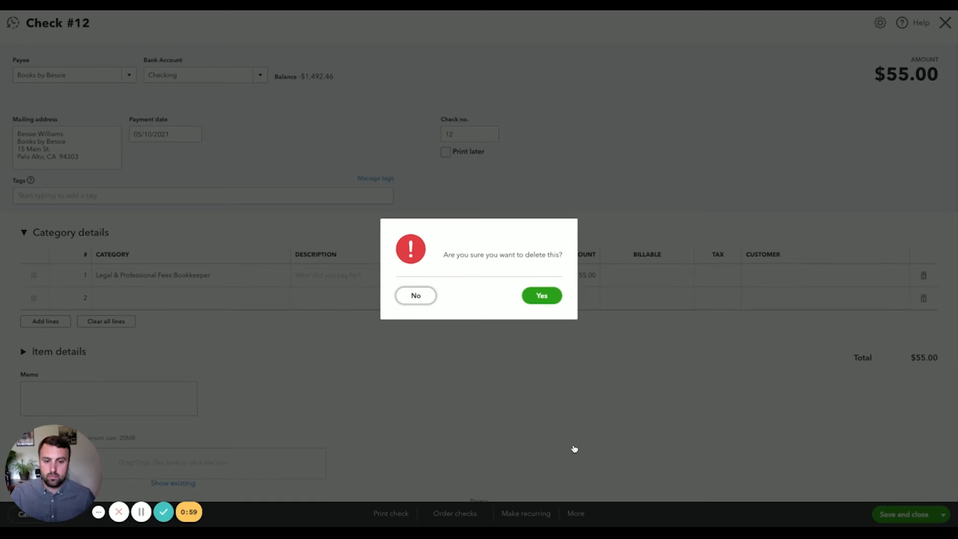
{"action": "left_click", "coordinate": [545, 302]}
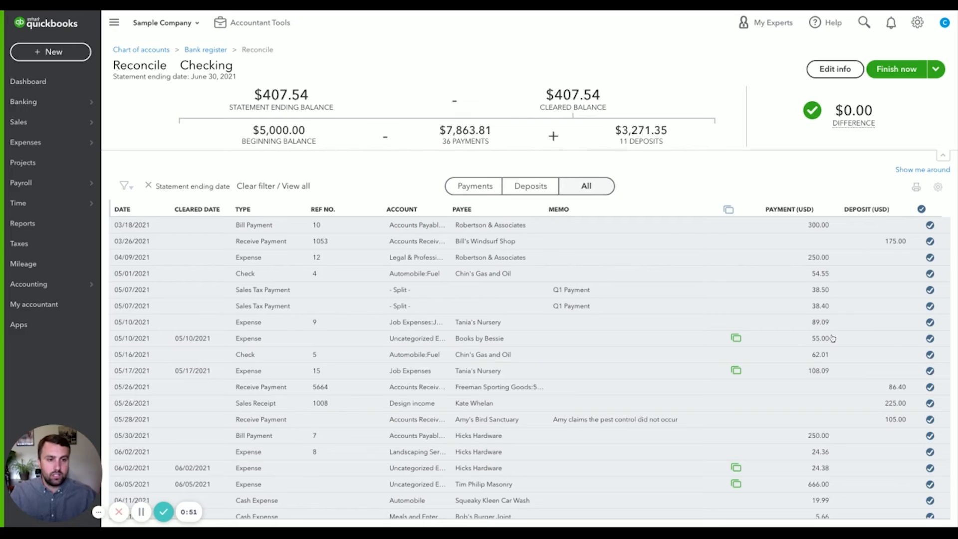
- Finish the Checking reconciliation and review its reconciliation report for the period ending 06/30/2021
{"action": "scroll", "coordinate": [854, 332], "scroll_direction": "down", "scroll_amount": 1}
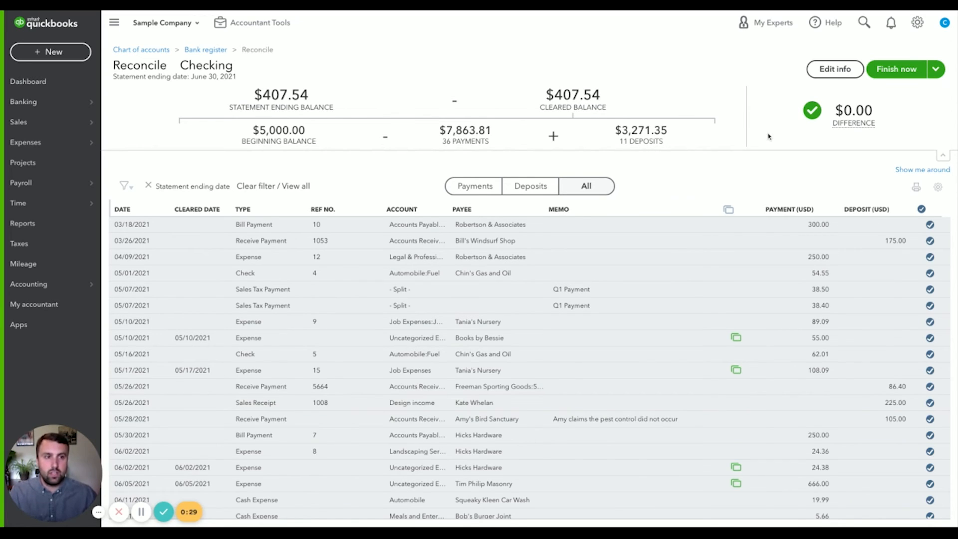
{"action": "left_click", "coordinate": [894, 71]}
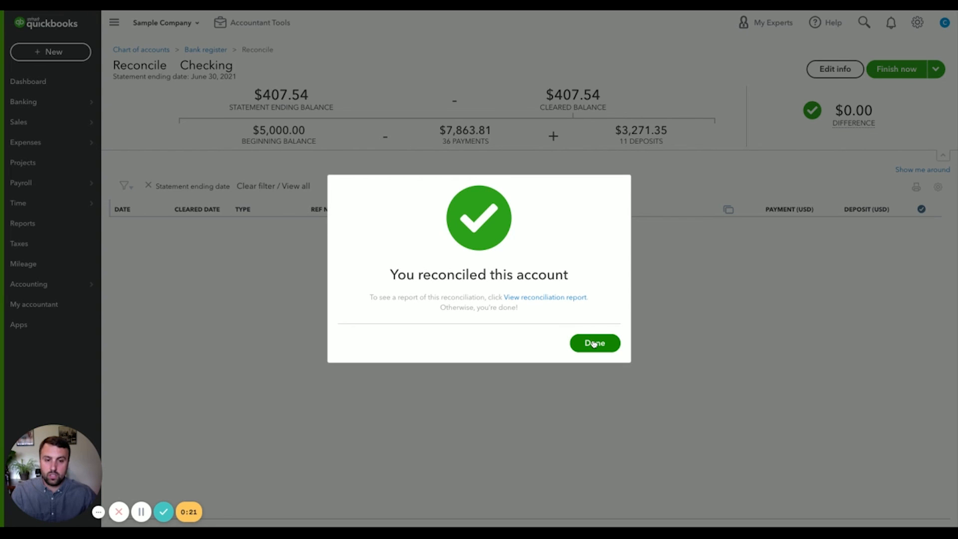
{"action": "left_click", "coordinate": [551, 299]}
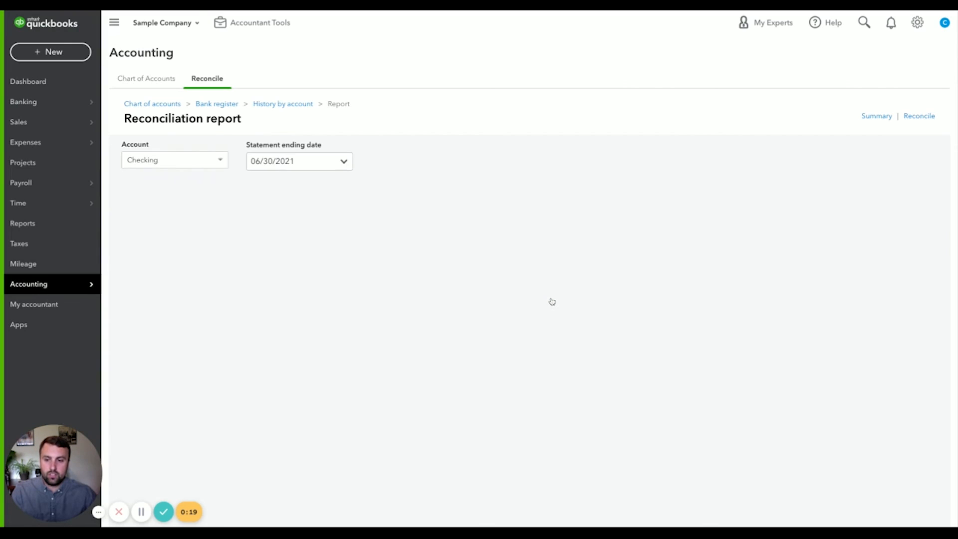
{"action": "scroll", "coordinate": [575, 300], "scroll_direction": "down", "scroll_amount": 2}
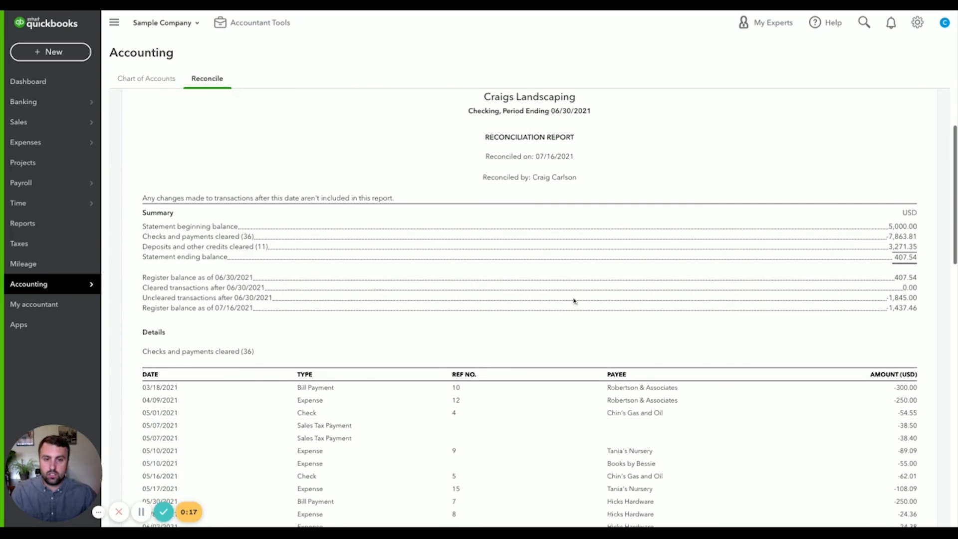
{"action": "scroll", "coordinate": [574, 301], "scroll_direction": "down", "scroll_amount": 5}
{"action": "scroll", "coordinate": [574, 301], "scroll_direction": "up", "scroll_amount": 8}
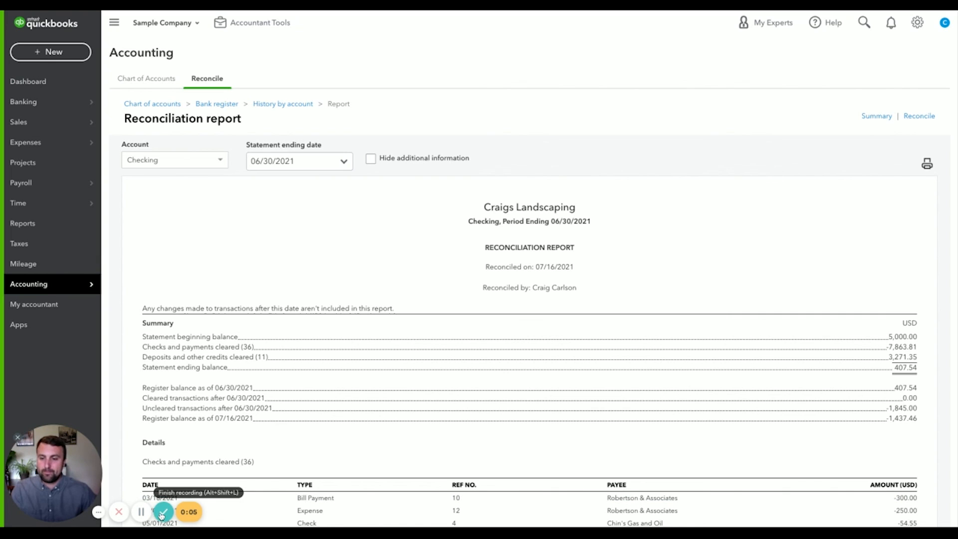
{"action": "left_click", "coordinate": [162, 513]}
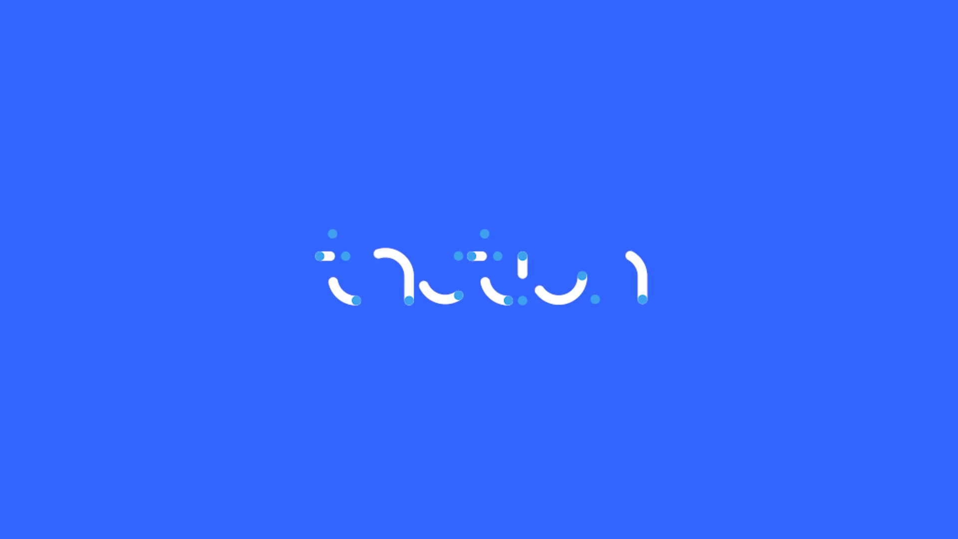